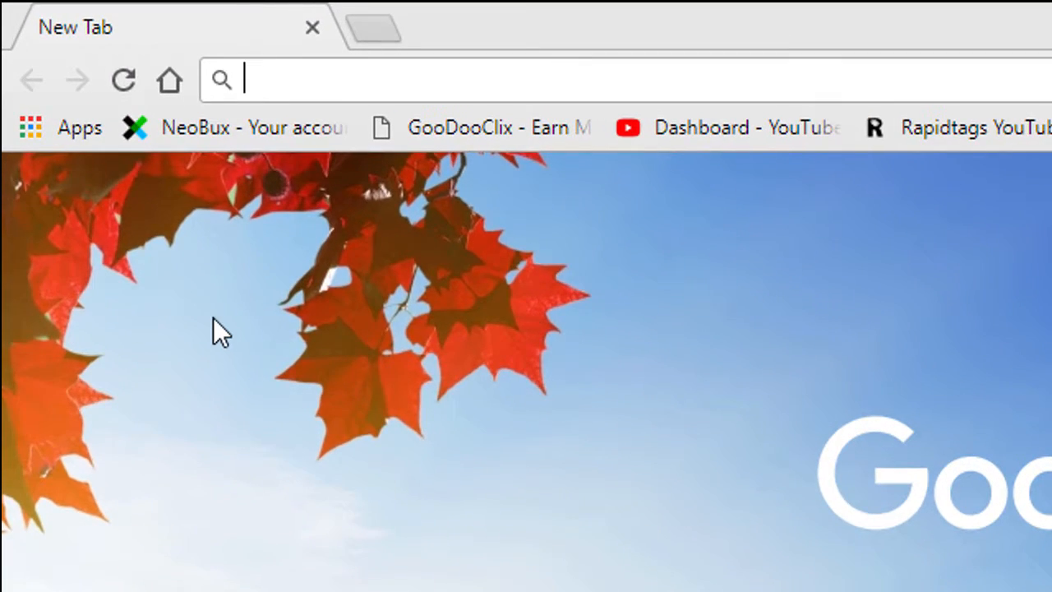
Search the web for "search console", open the Google Search Console home page and start adding a property.
{"action": "type", "text": "search con"}
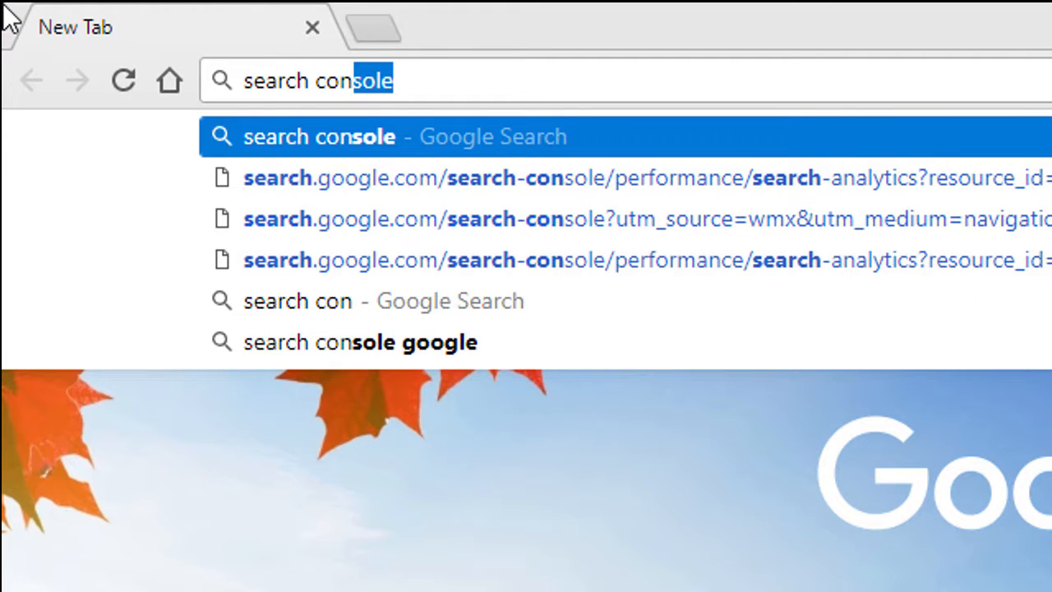
{"action": "key", "text": "Return"}
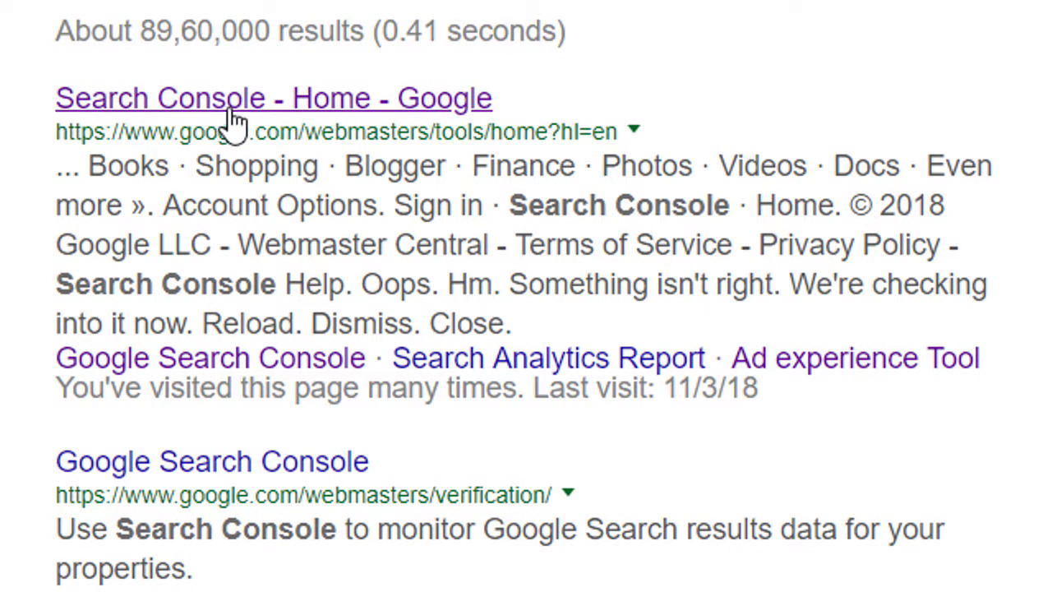
{"action": "left_click", "coordinate": [174, 100]}
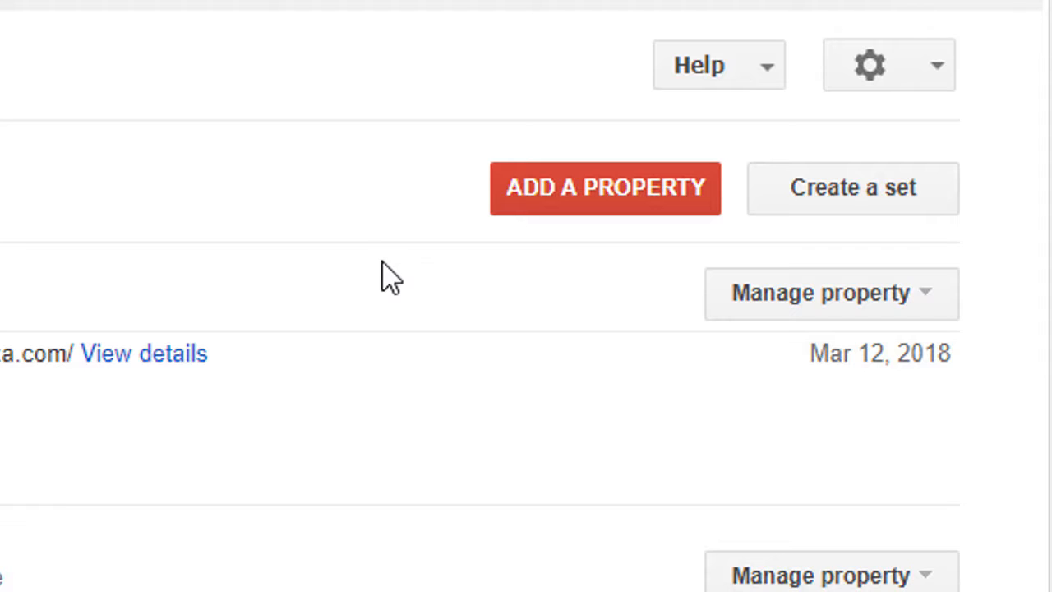
{"action": "left_click", "coordinate": [602, 210]}
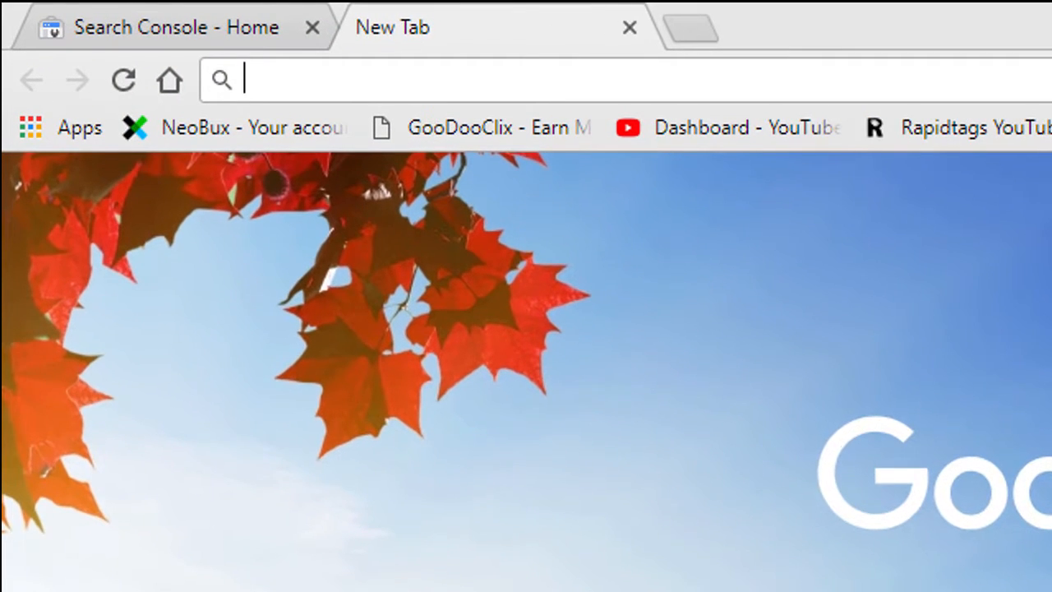
Open the Blogger dashboard in the new browser tab and view the speechesworld blog.
{"action": "key", "text": "ctrl+v"}
{"action": "key", "text": "Return"}
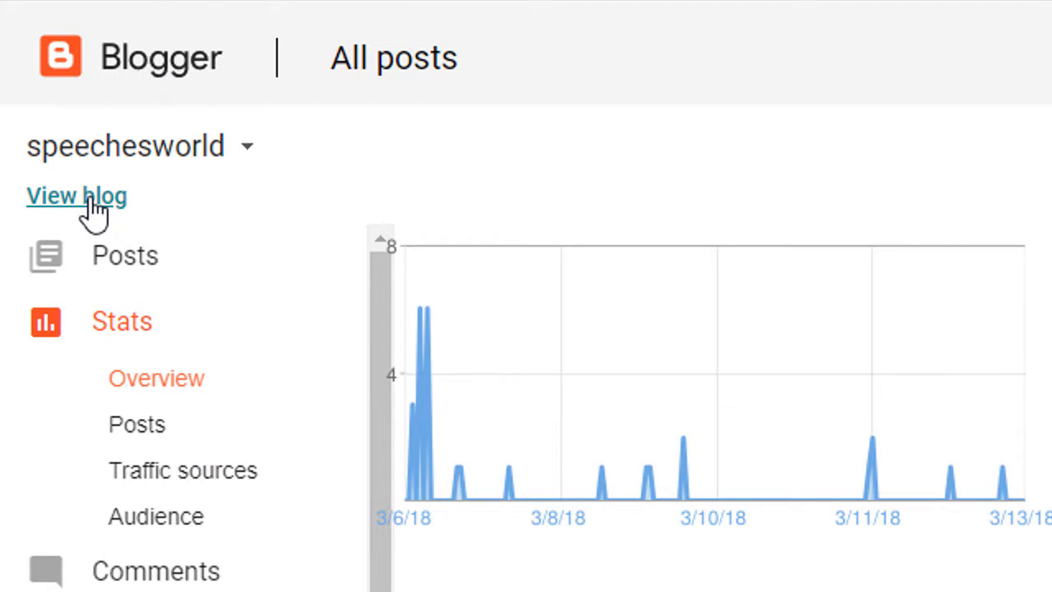
{"action": "left_click", "coordinate": [90, 200]}
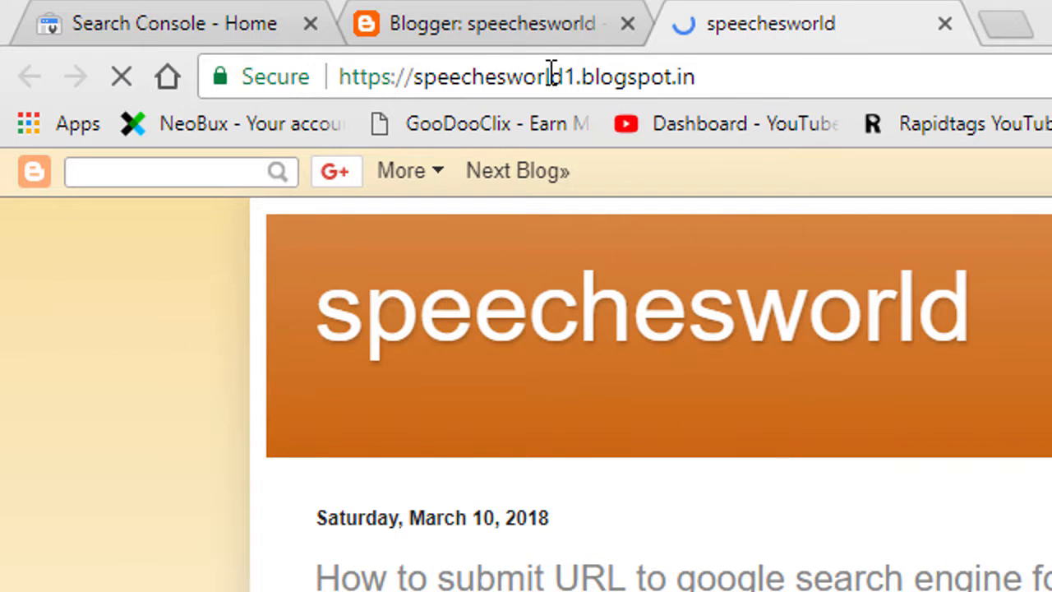
{"action": "double_click", "coordinate": [542, 70]}
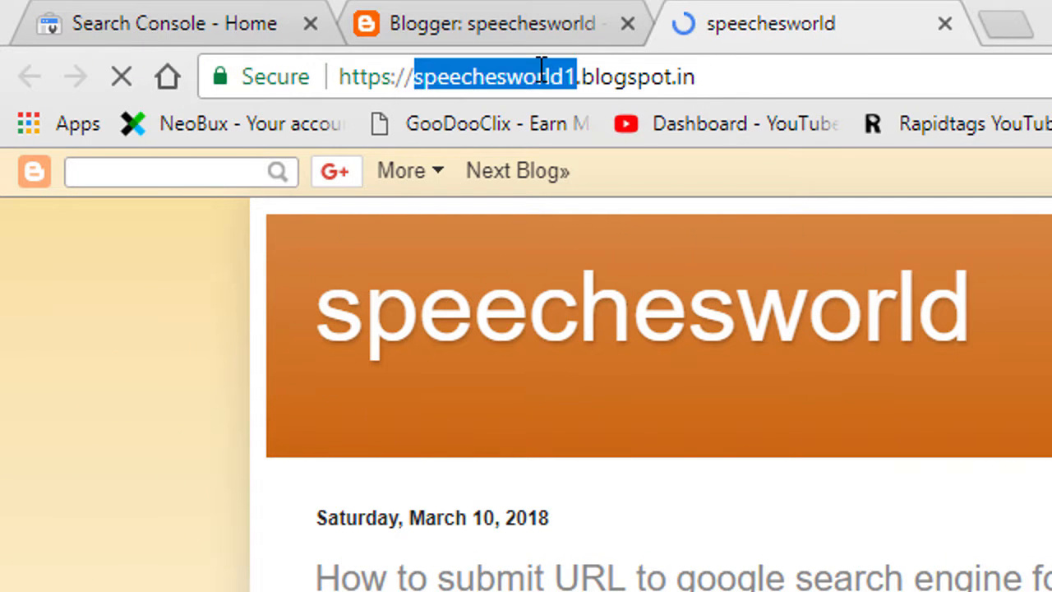
{"action": "left_click", "coordinate": [539, 69]}
{"action": "key", "text": "ctrl+c"}
{"action": "right_click", "coordinate": [539, 68]}
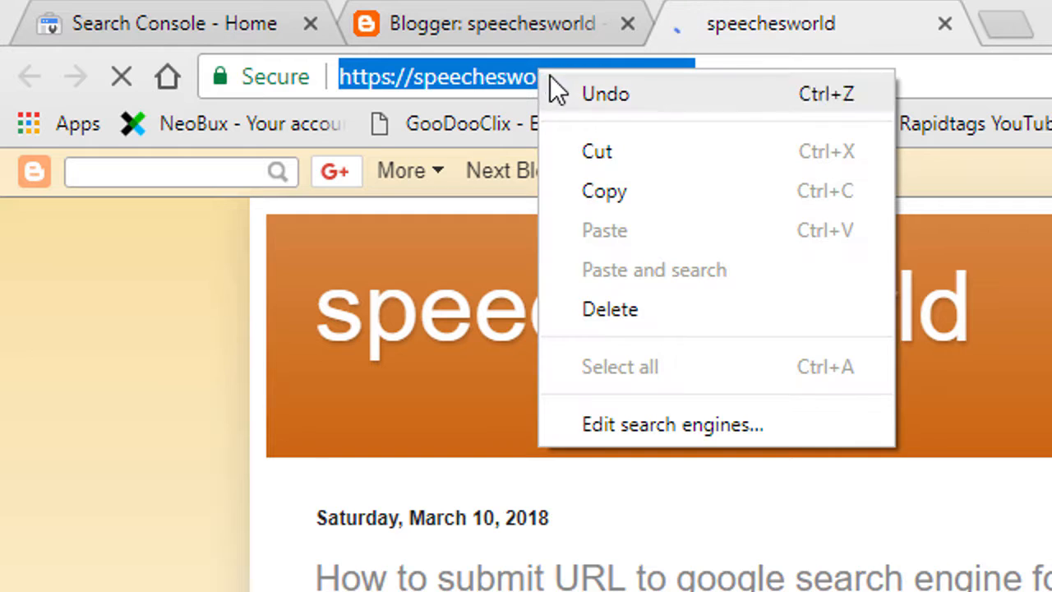
{"action": "left_click", "coordinate": [589, 197]}
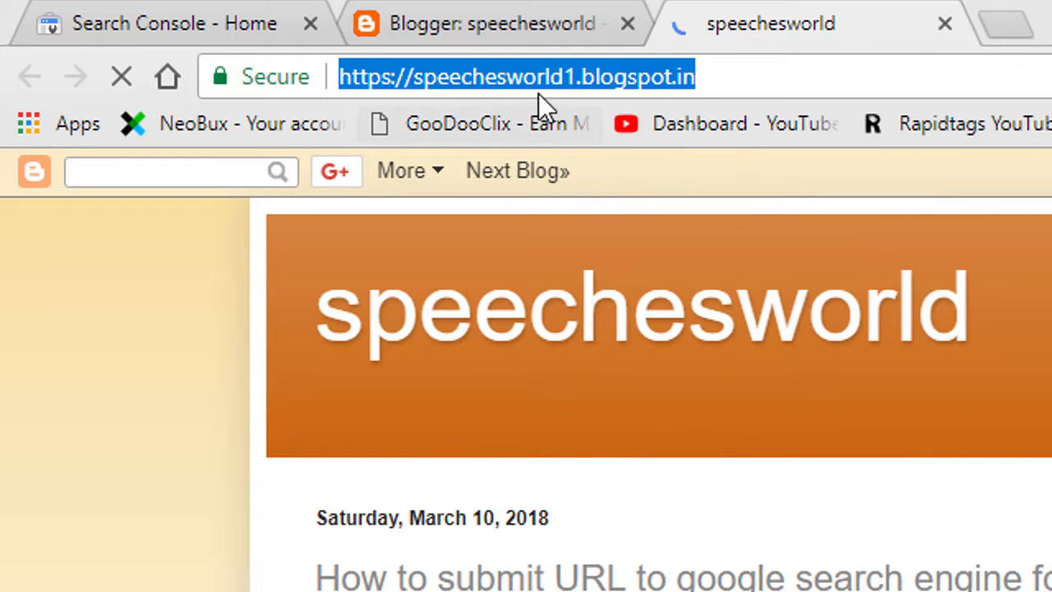
{"action": "left_click", "coordinate": [157, 19]}
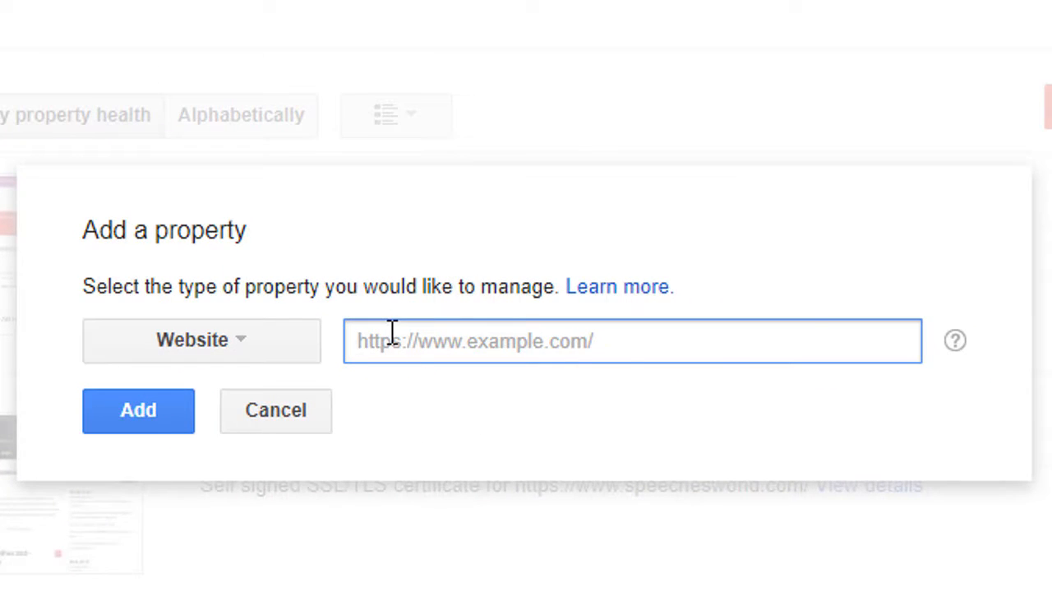
{"action": "key", "text": "ctrl+v"}
{"action": "left_click", "coordinate": [236, 343]}
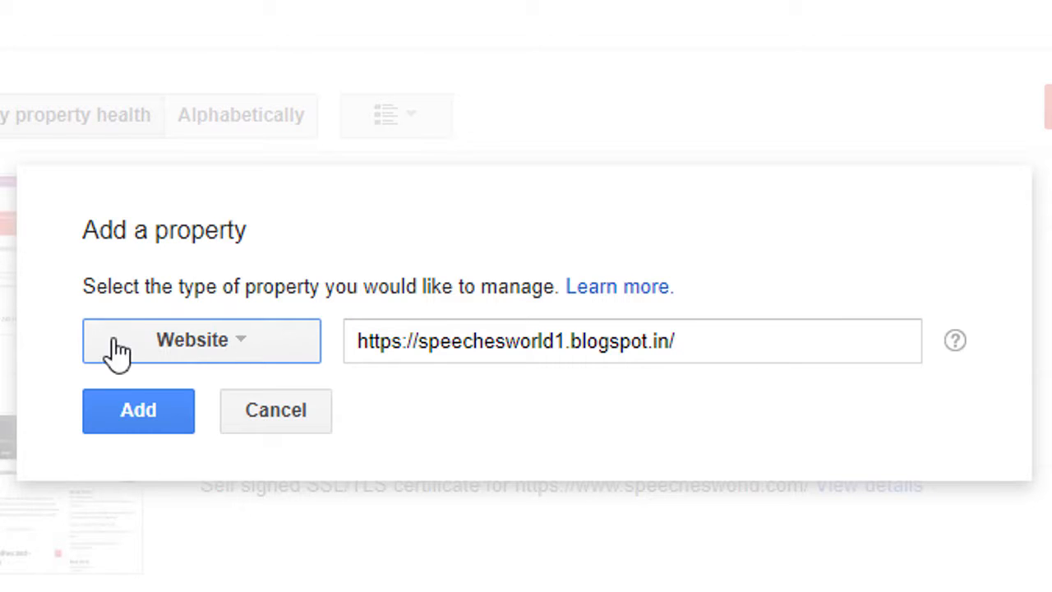
{"action": "left_click", "coordinate": [134, 428]}
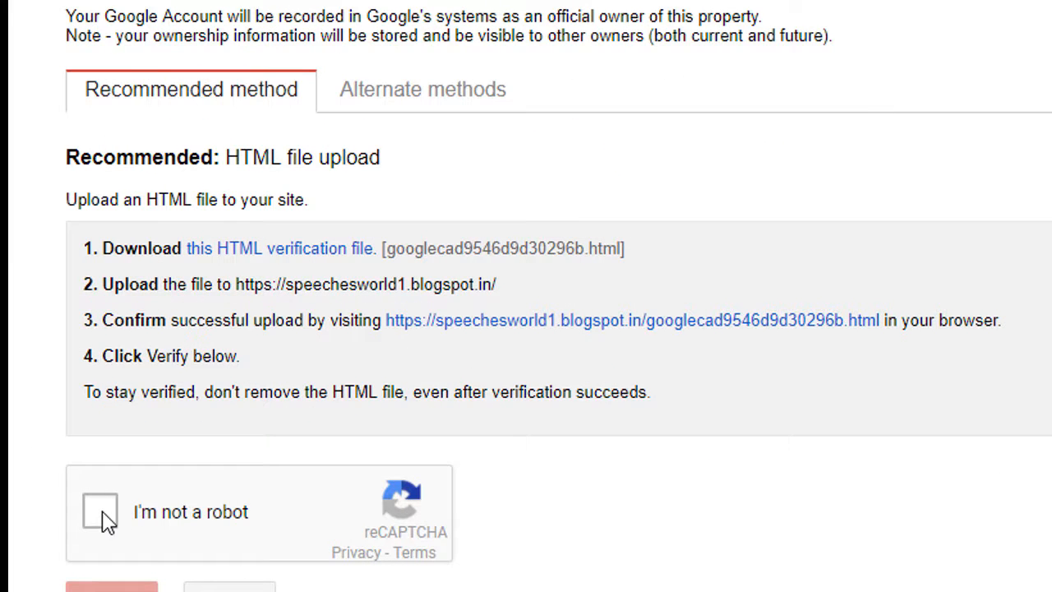
Complete the robot check, choose the alternate HTML tag verification method and select the whole meta tag for copying.
{"action": "left_click", "coordinate": [100, 511]}
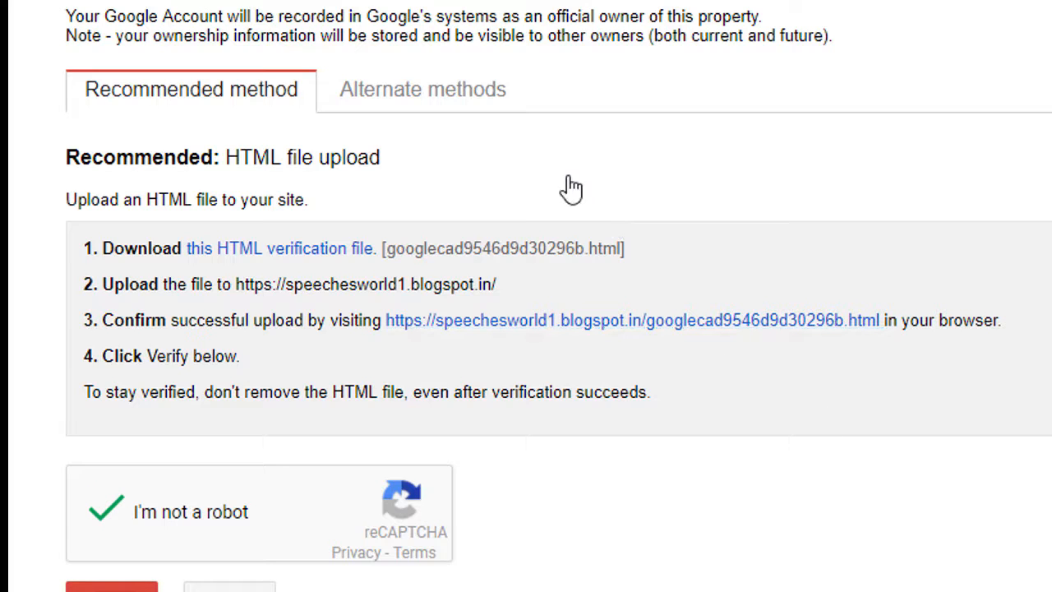
{"action": "left_click", "coordinate": [464, 95]}
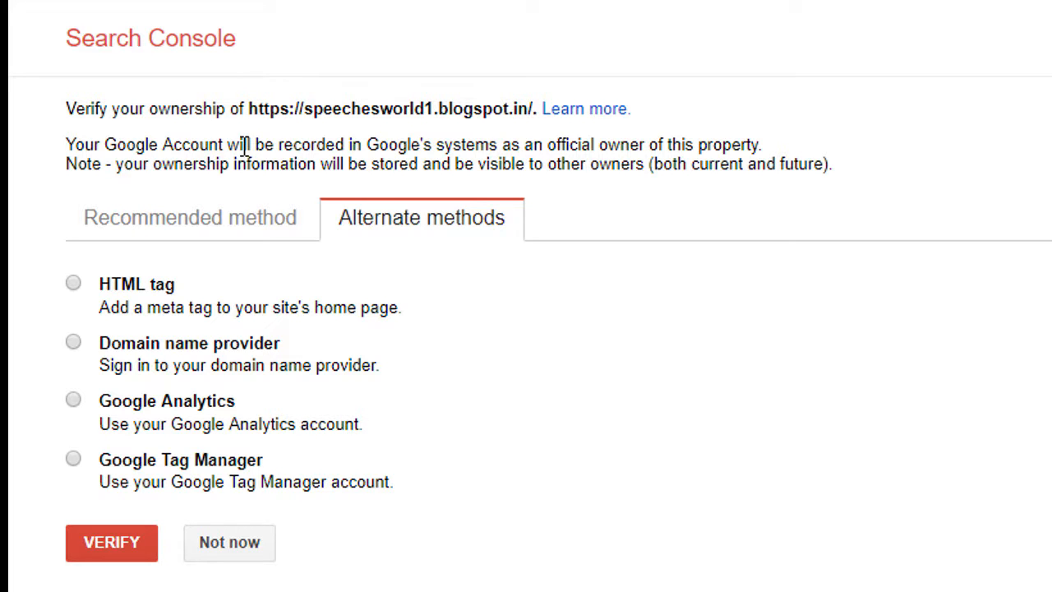
{"action": "left_click", "coordinate": [113, 302]}
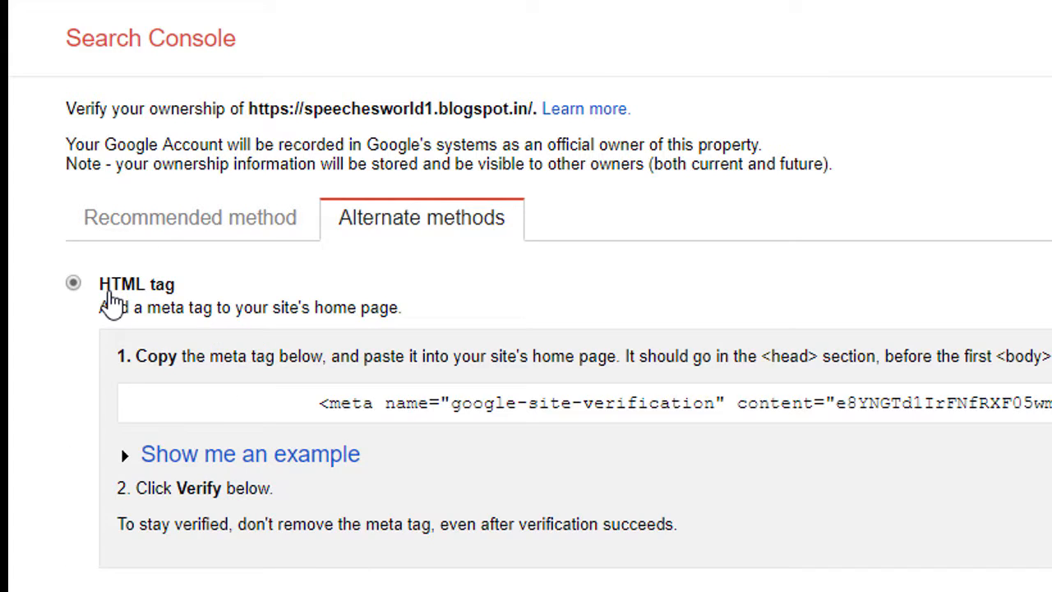
{"action": "left_click", "coordinate": [495, 409]}
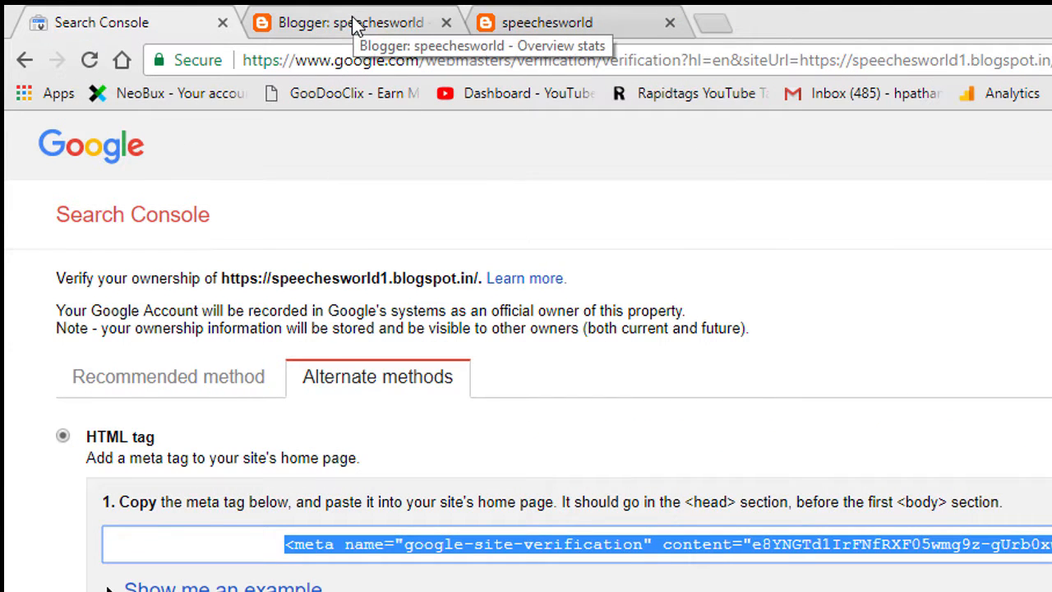
Switch to the Blogger dashboard and open the HTML of the speechesworld blog's live theme for editing.
{"action": "left_click", "coordinate": [355, 27]}
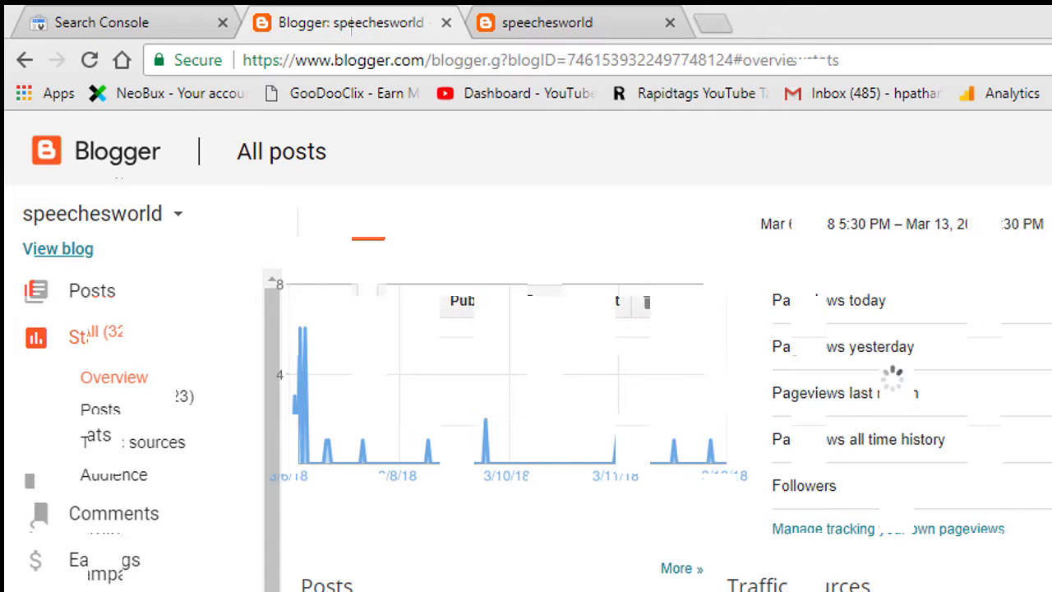
{"action": "left_click", "coordinate": [117, 169]}
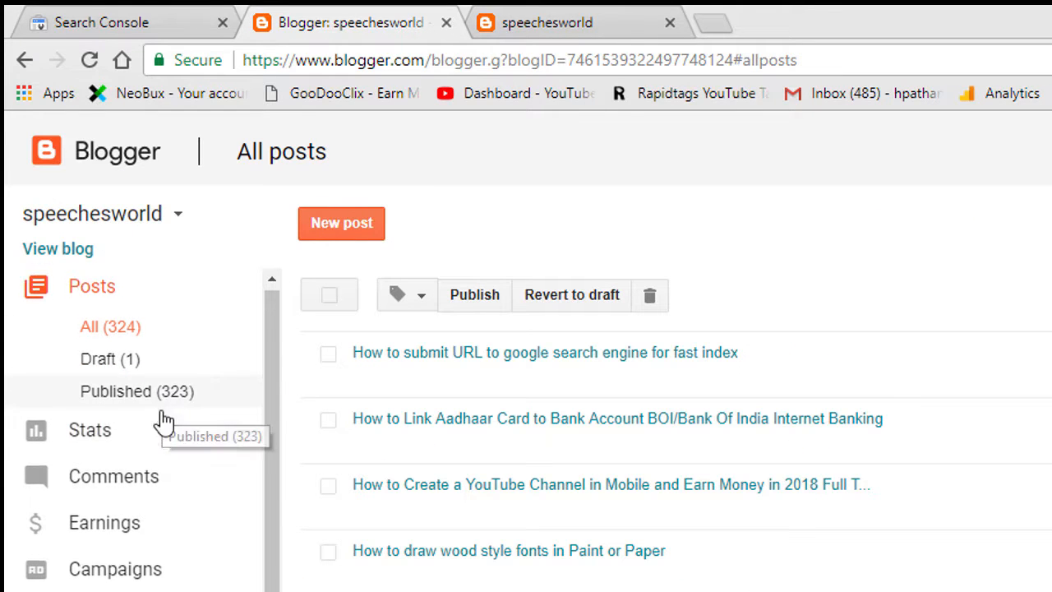
{"action": "scroll", "coordinate": [148, 493], "scroll_direction": "down", "scroll_amount": 2}
{"action": "left_click", "coordinate": [109, 543]}
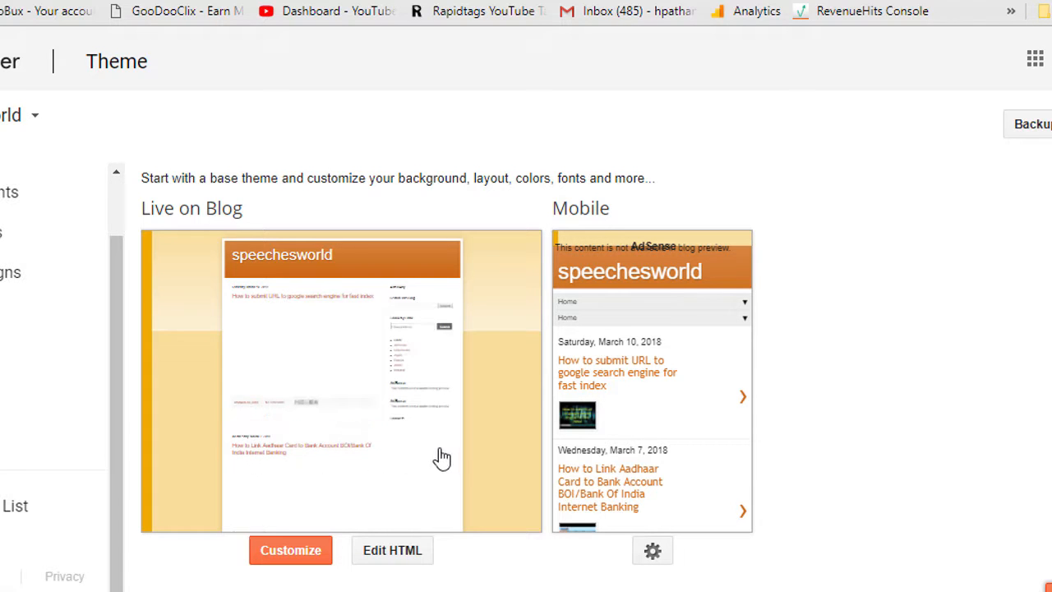
{"action": "left_click", "coordinate": [393, 562]}
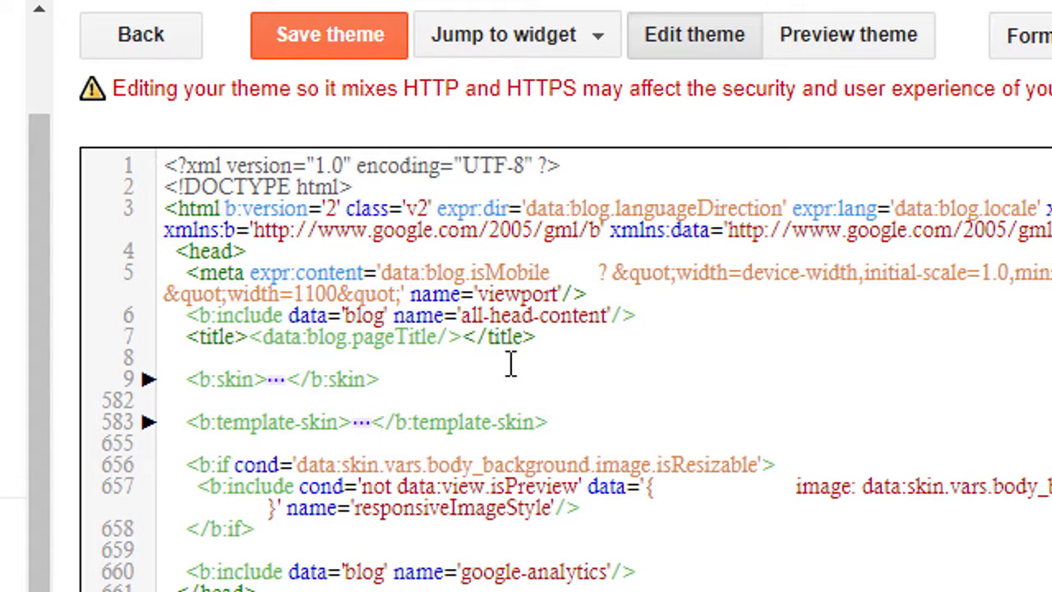
Insert the copied site verification meta tag on a new line below <head> and save the theme.
{"action": "left_click", "coordinate": [300, 258]}
{"action": "key", "text": "Return"}
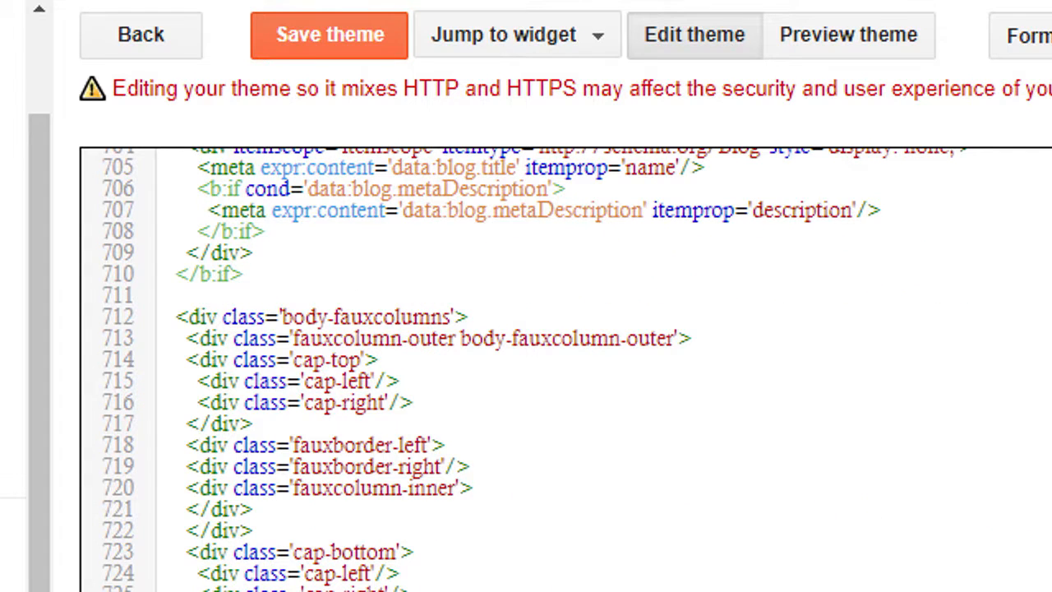
{"action": "left_click", "coordinate": [348, 51]}
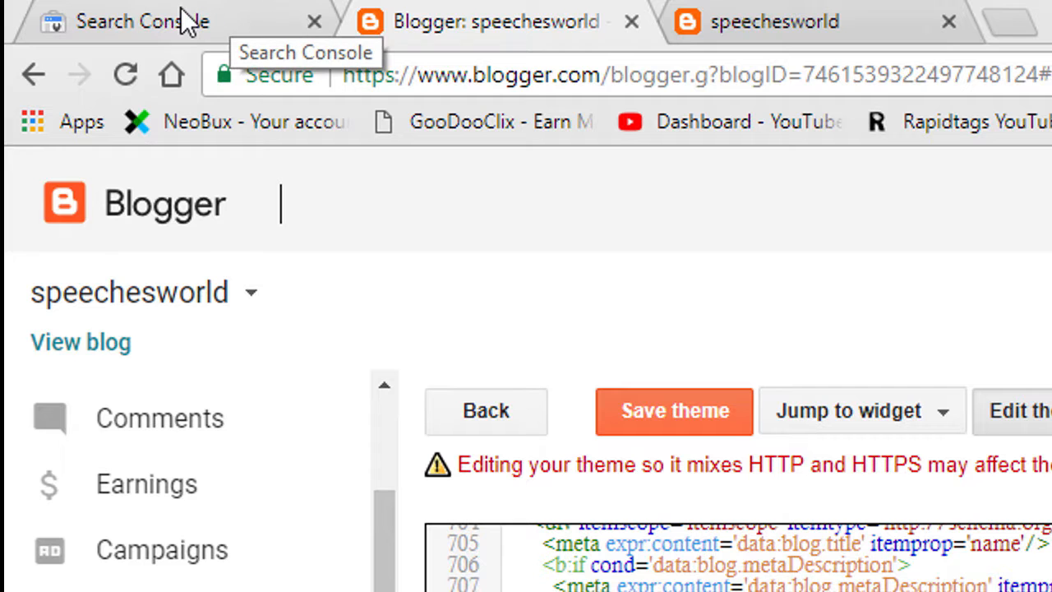
Return to Search Console, verify ownership of the blog with the HTML tag and continue to the property's dashboard.
{"action": "left_click", "coordinate": [190, 23]}
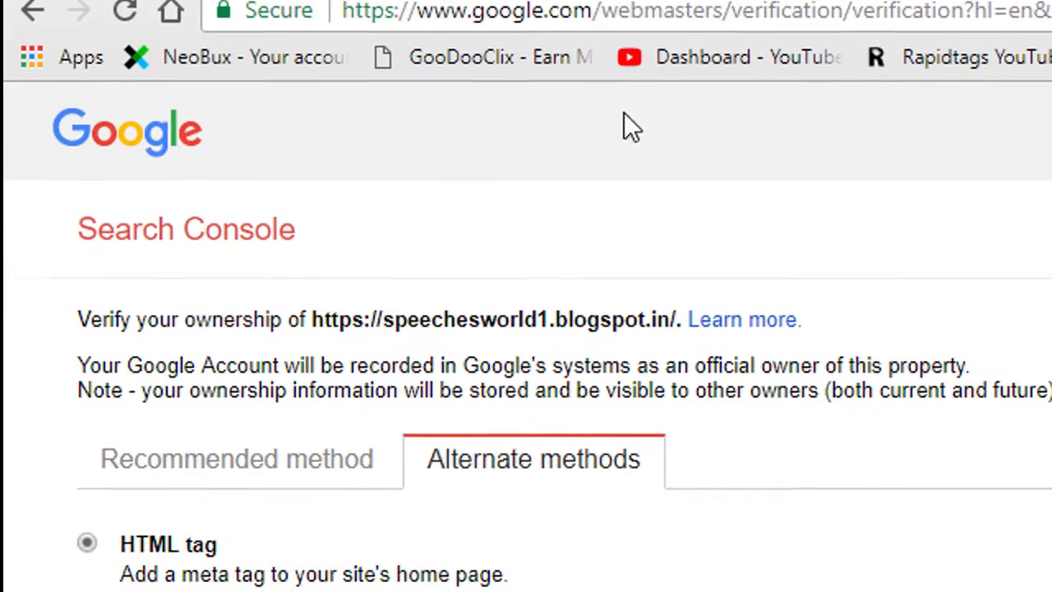
{"action": "scroll", "coordinate": [643, 193], "scroll_direction": "down", "scroll_amount": 3}
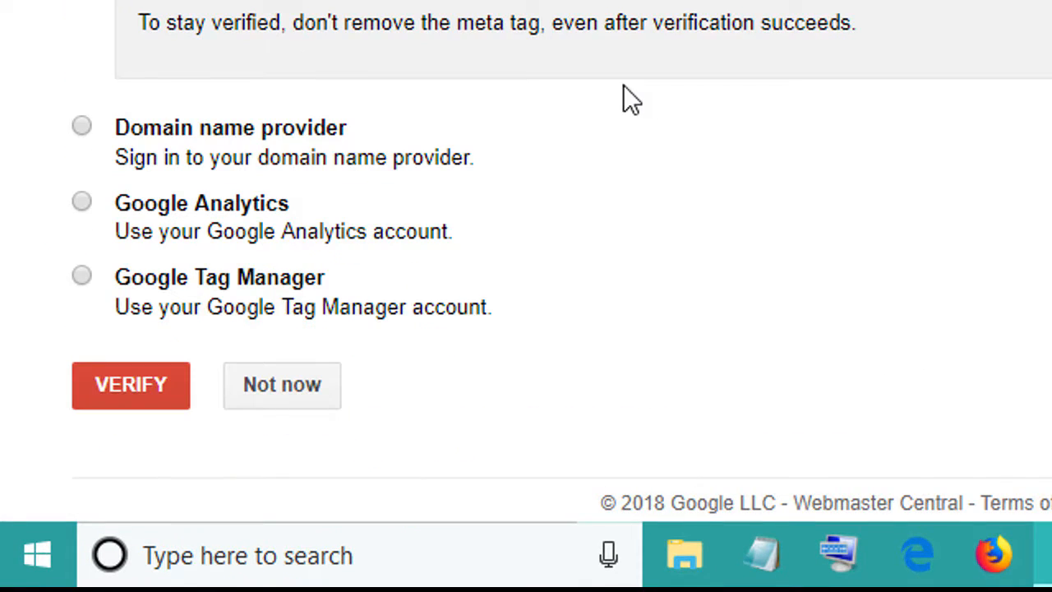
{"action": "left_click", "coordinate": [113, 388]}
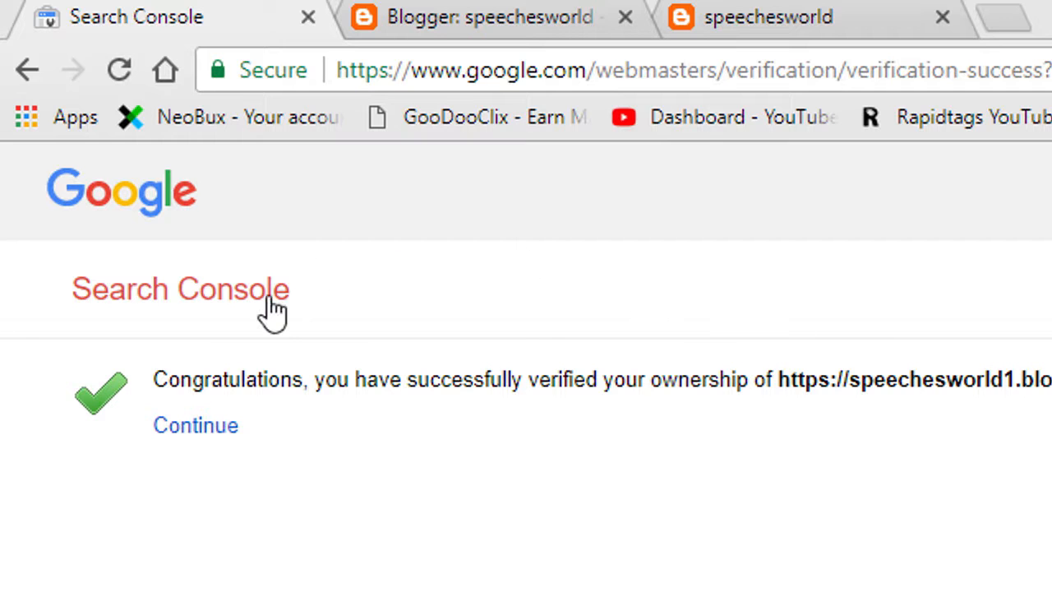
{"action": "left_click", "coordinate": [184, 436]}
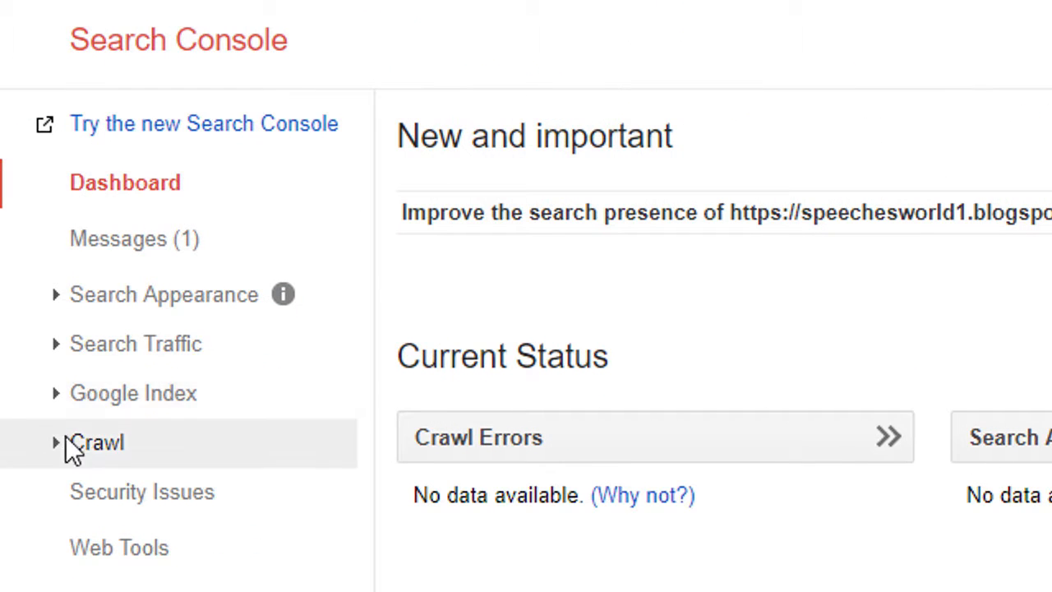
Open the property's Sitemaps page under Crawl and start adding a sitemap.
{"action": "left_click", "coordinate": [68, 440]}
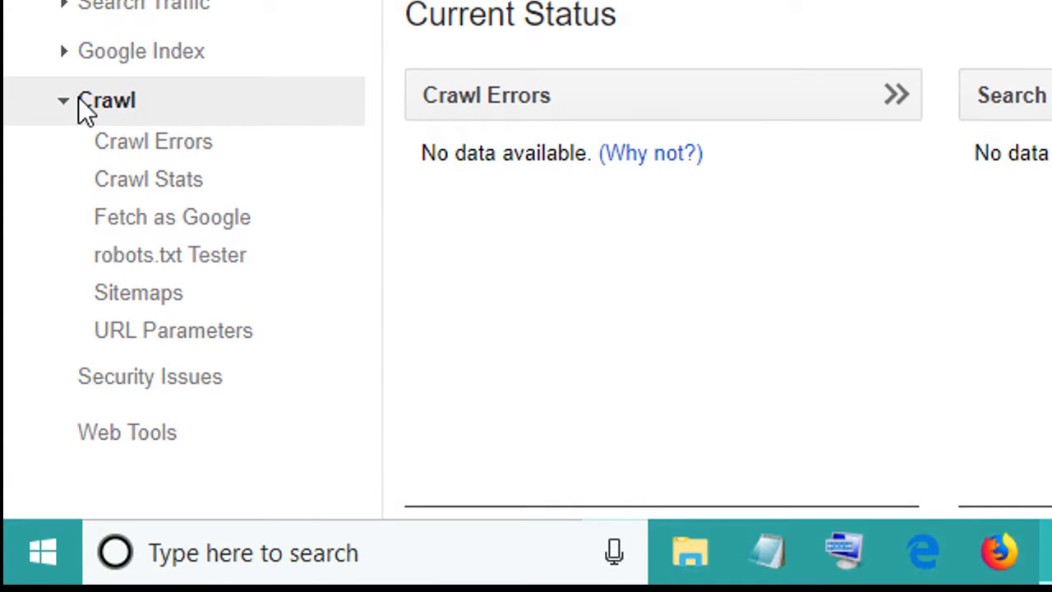
{"action": "left_click", "coordinate": [160, 310]}
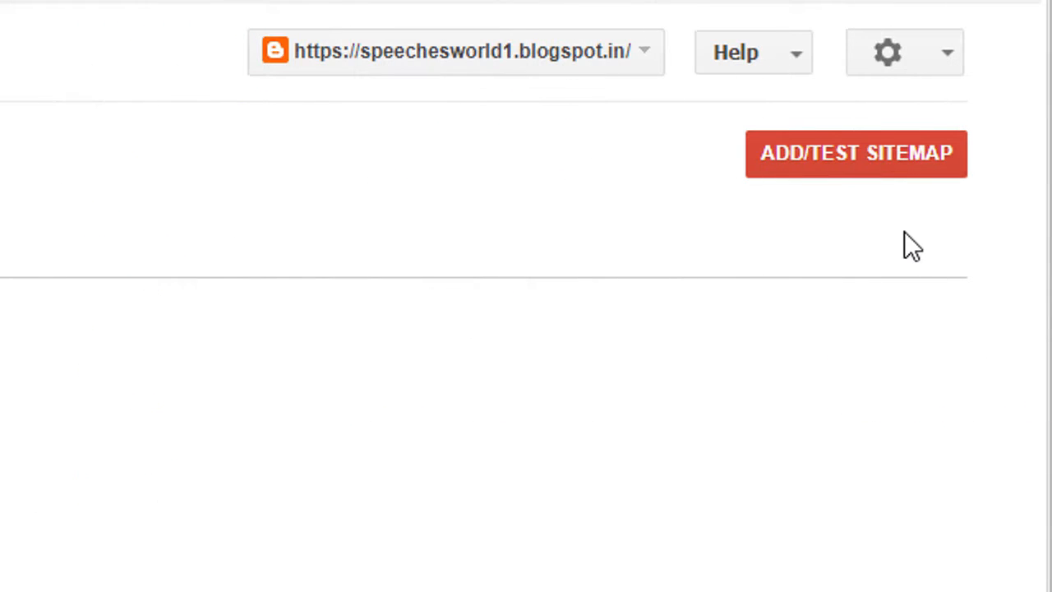
{"action": "left_click", "coordinate": [863, 170]}
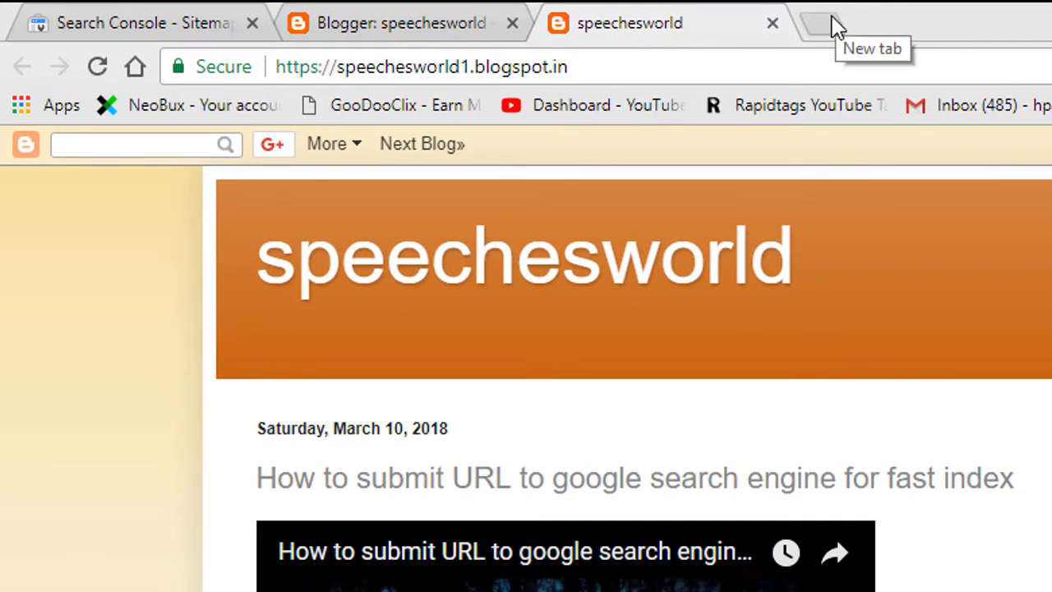
Search for "Blogger Sitemap" in a new browser tab and open the ctrlq.org/blogger XML sitemap generator.
{"action": "left_click", "coordinate": [662, 17]}
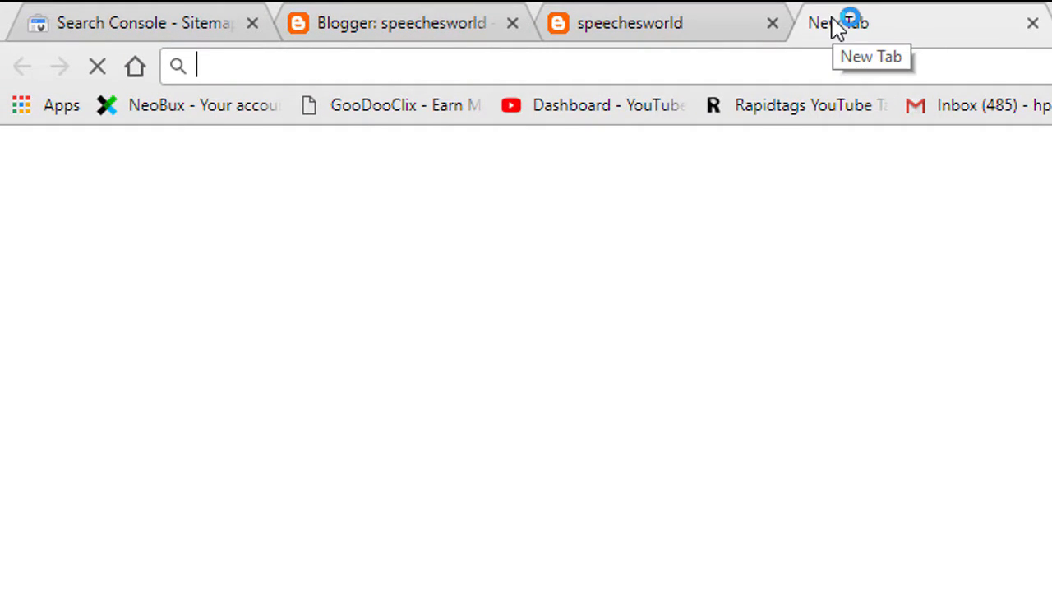
{"action": "type", "text": "Blogger Sitemap"}
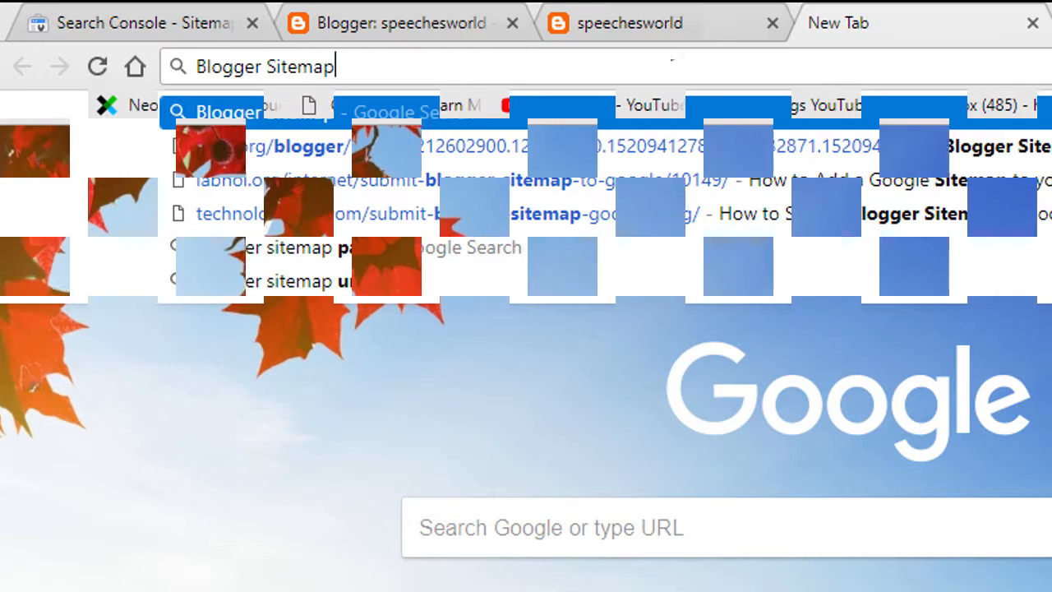
{"action": "key", "text": "Return"}
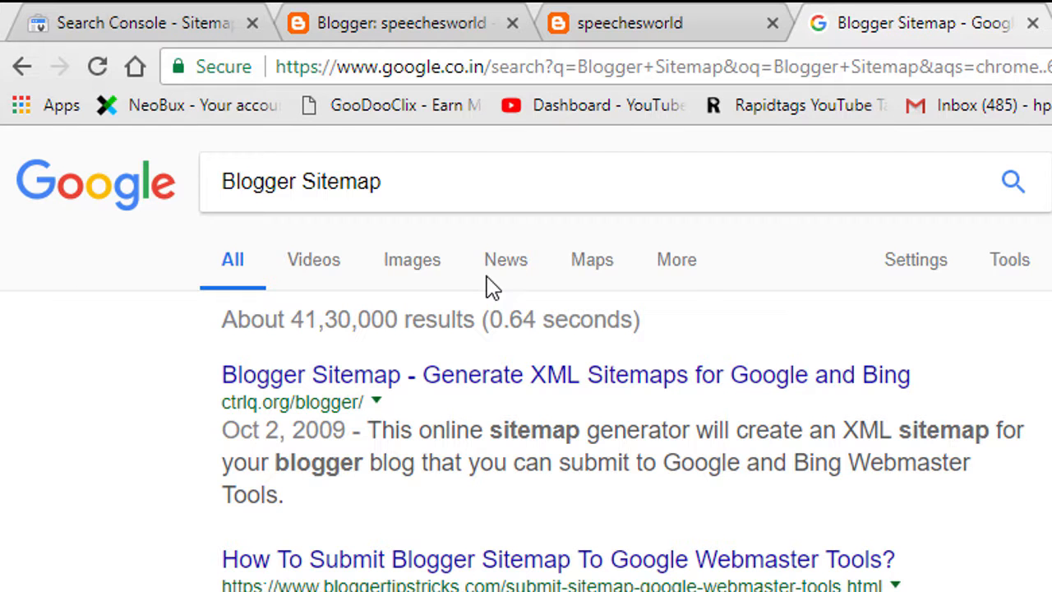
{"action": "left_click", "coordinate": [309, 383]}
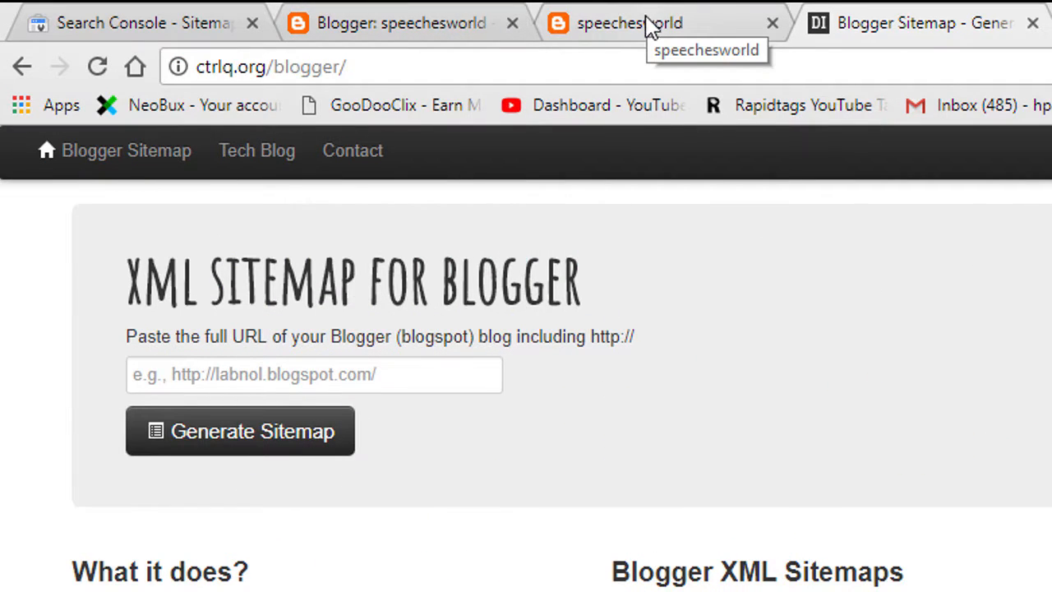
{"action": "left_click", "coordinate": [649, 23]}
{"action": "left_click", "coordinate": [395, 65]}
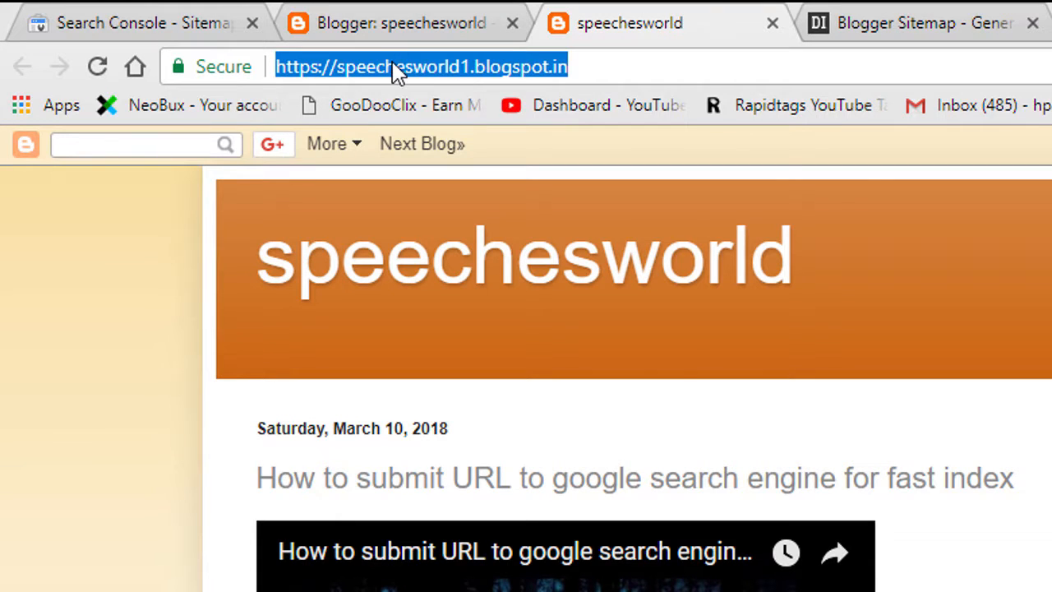
{"action": "right_click", "coordinate": [395, 67]}
{"action": "left_click", "coordinate": [436, 164]}
{"action": "left_click", "coordinate": [909, 32]}
{"action": "left_click", "coordinate": [404, 386]}
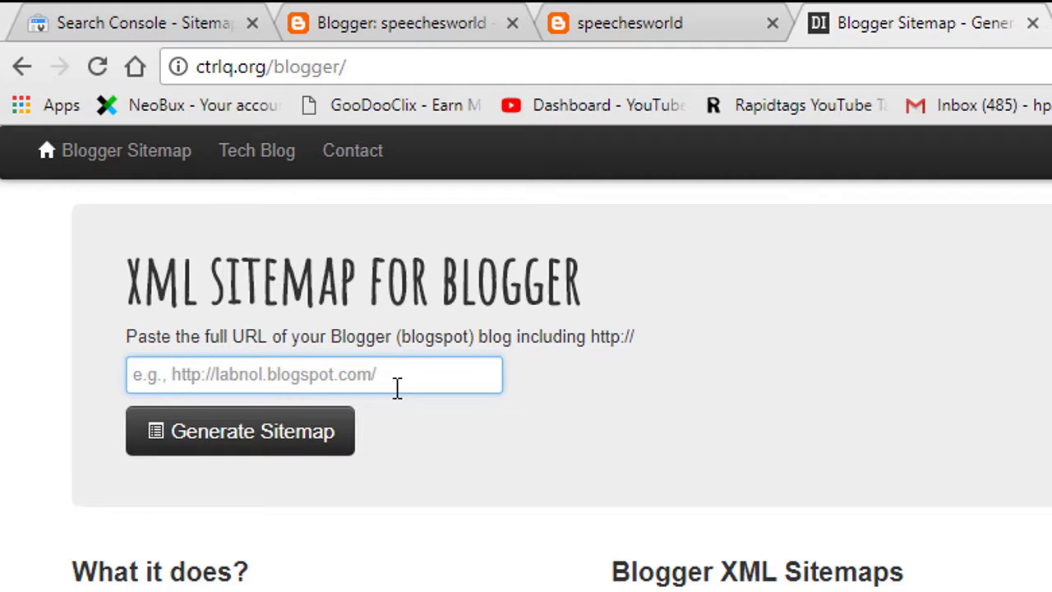
{"action": "key", "text": "ctrl+v"}
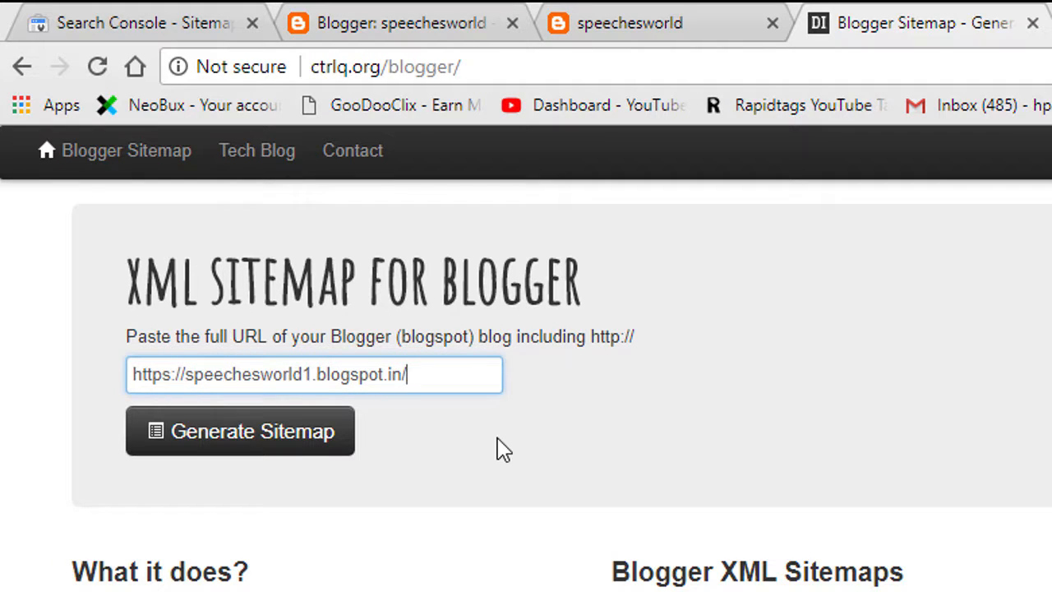
{"action": "left_click", "coordinate": [246, 448]}
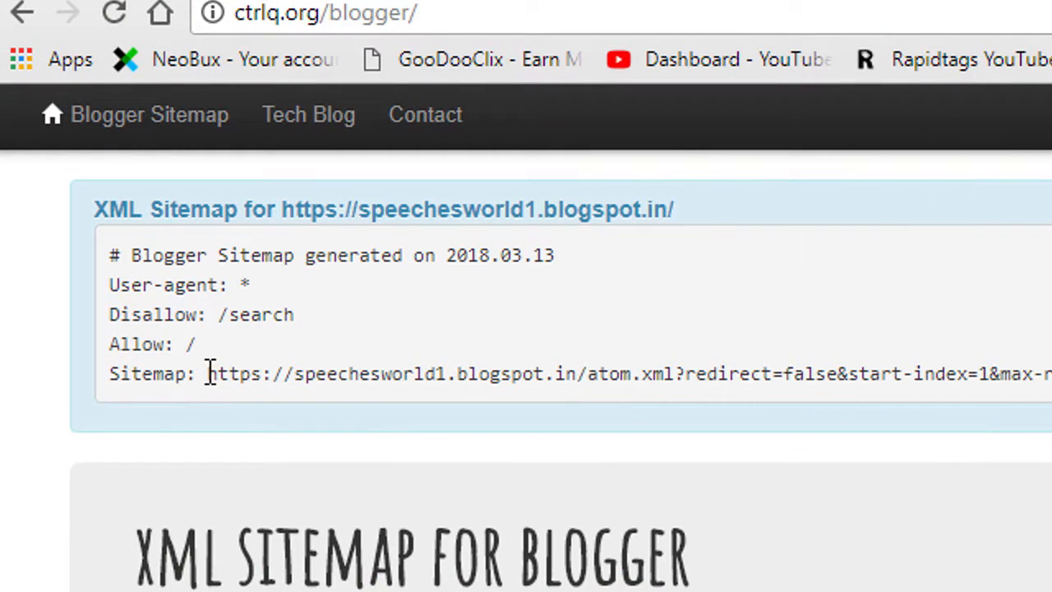
Copy the sitemap URL from the generated output and open it in a new browser tab.
{"action": "left_click_drag", "start_coordinate": [212, 372], "coordinate": [1048, 377]}
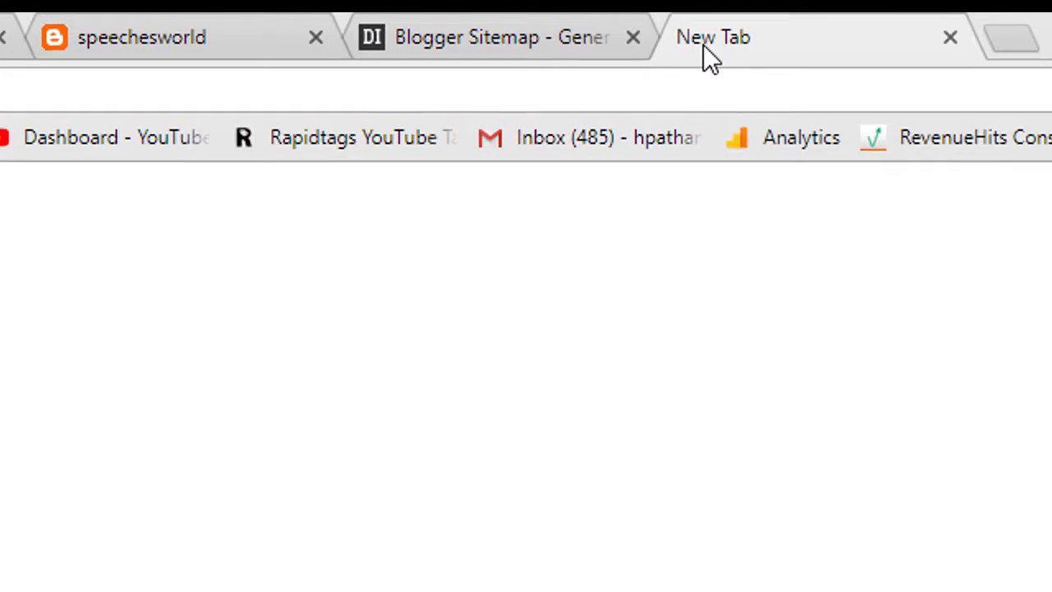
{"action": "key", "text": "ctrl+v"}
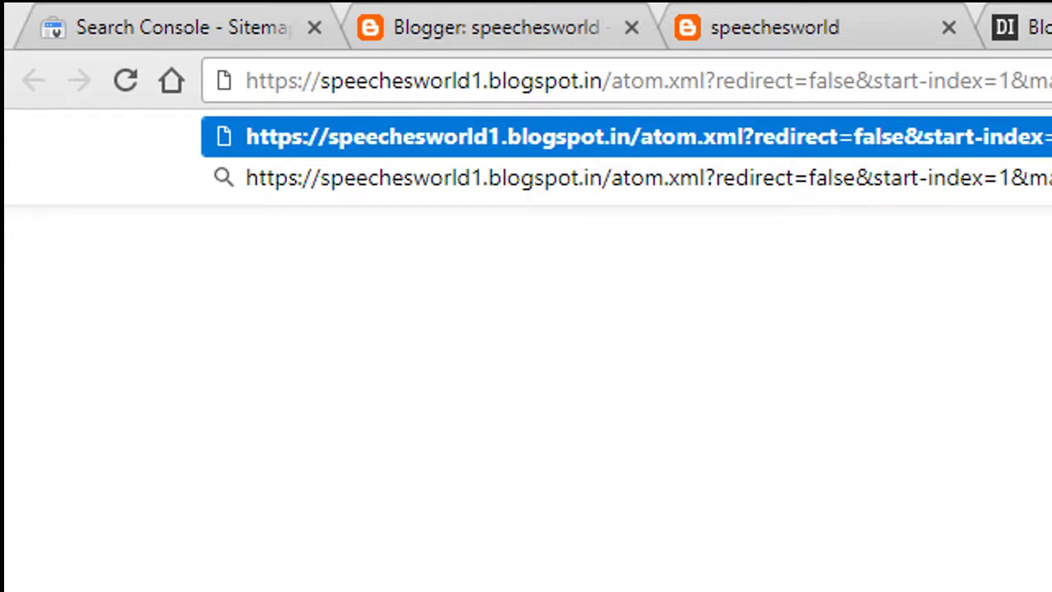
{"action": "key", "text": "Return"}
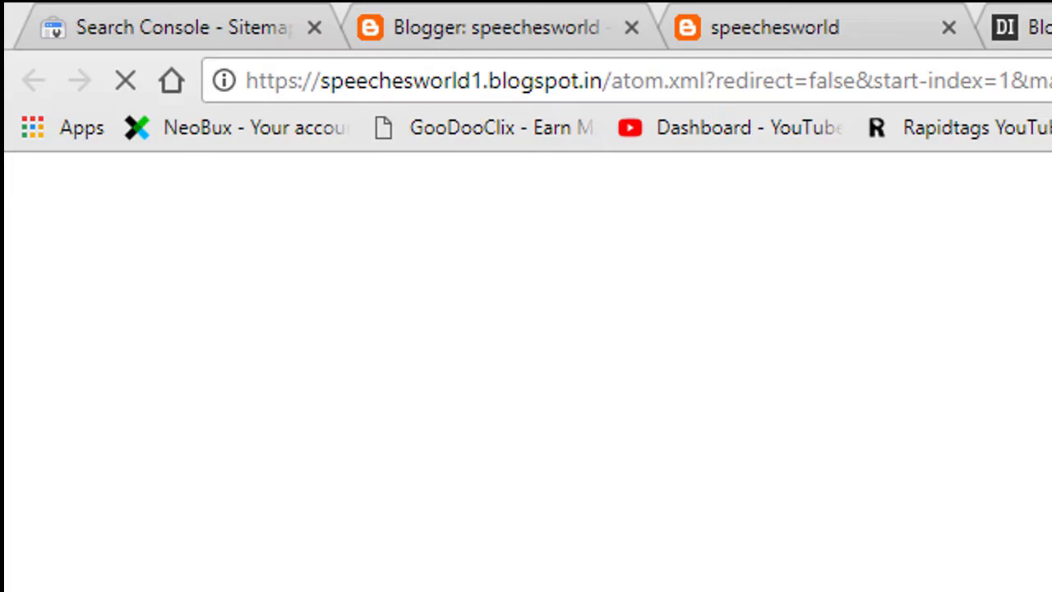
Copy only the part atom.xml?redirect=false&start-index=1&max-results=500 from the opened sitemap's address.
{"action": "left_click", "coordinate": [459, 64]}
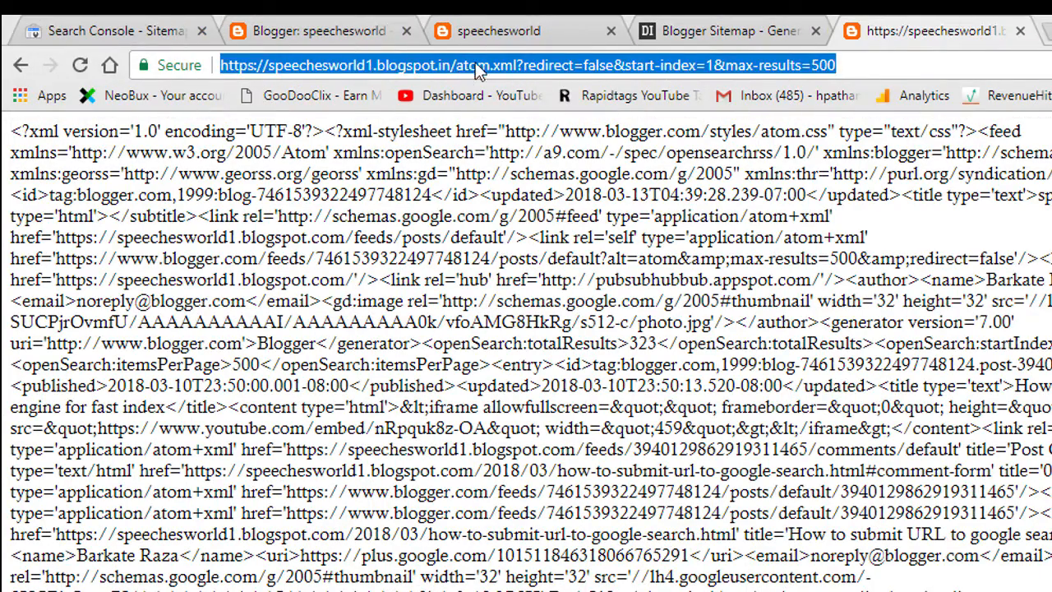
{"action": "left_click", "coordinate": [457, 65]}
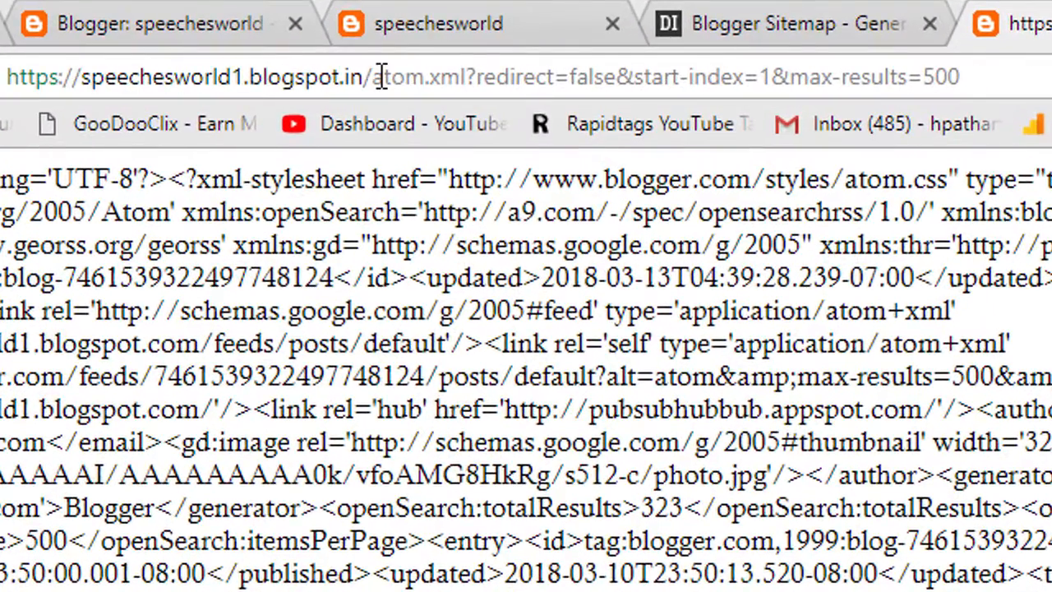
{"action": "left_click_drag", "start_coordinate": [374, 76], "coordinate": [960, 87]}
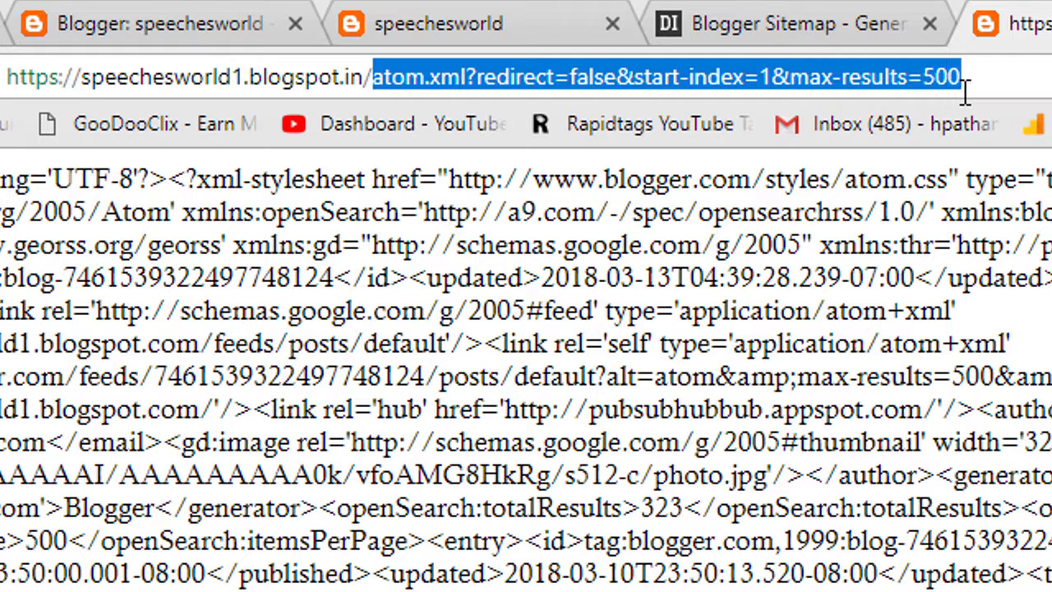
{"action": "right_click", "coordinate": [896, 70]}
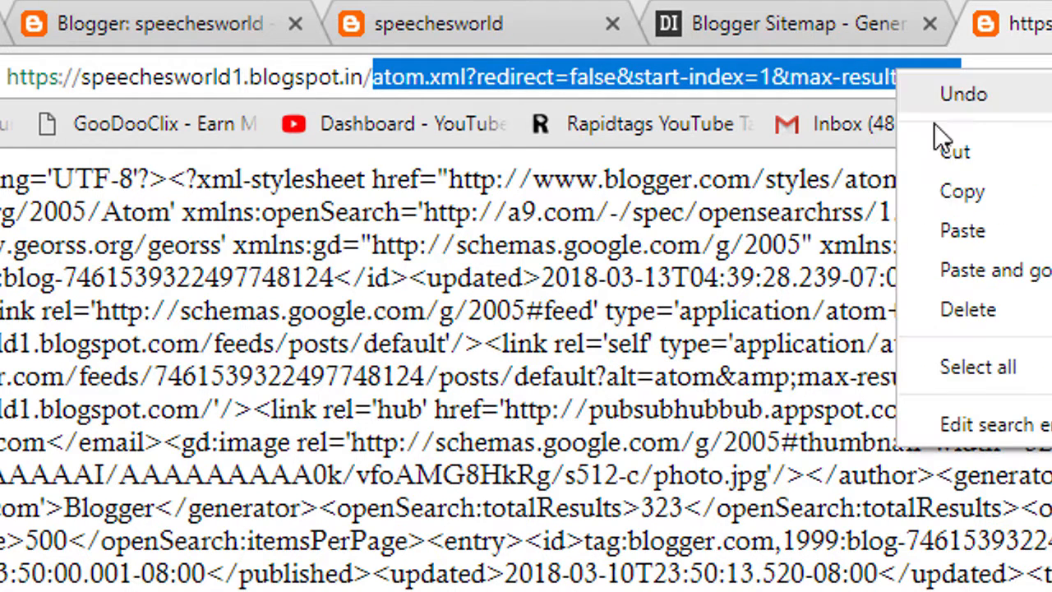
{"action": "left_click", "coordinate": [946, 195]}
Return to Search Console, submit the copied atom.xml path as the blog's sitemap and refresh the Sitemaps page to view the submission.
{"action": "left_click", "coordinate": [259, 19]}
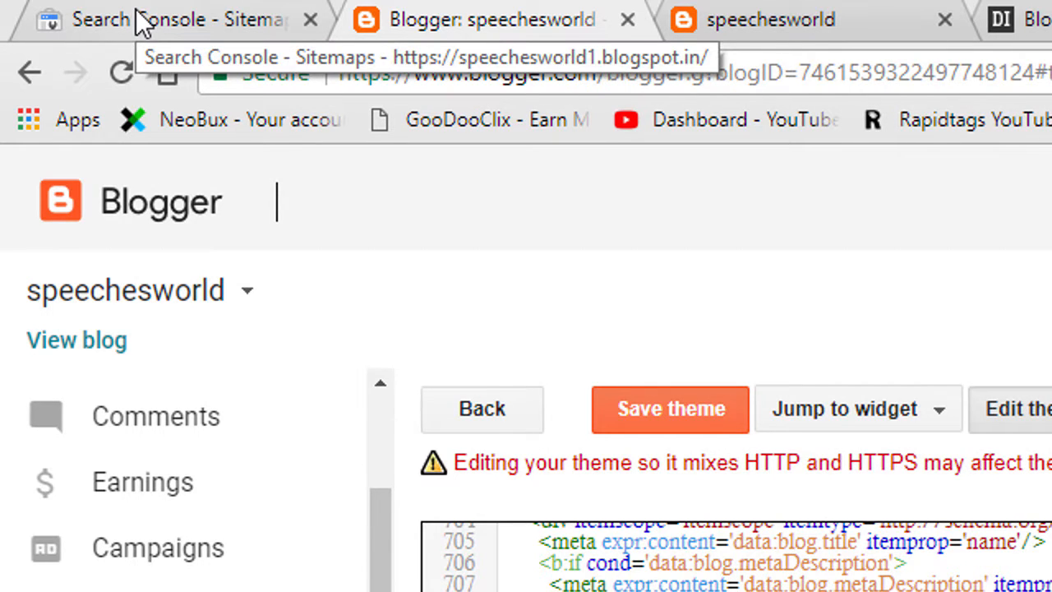
{"action": "left_click", "coordinate": [140, 23]}
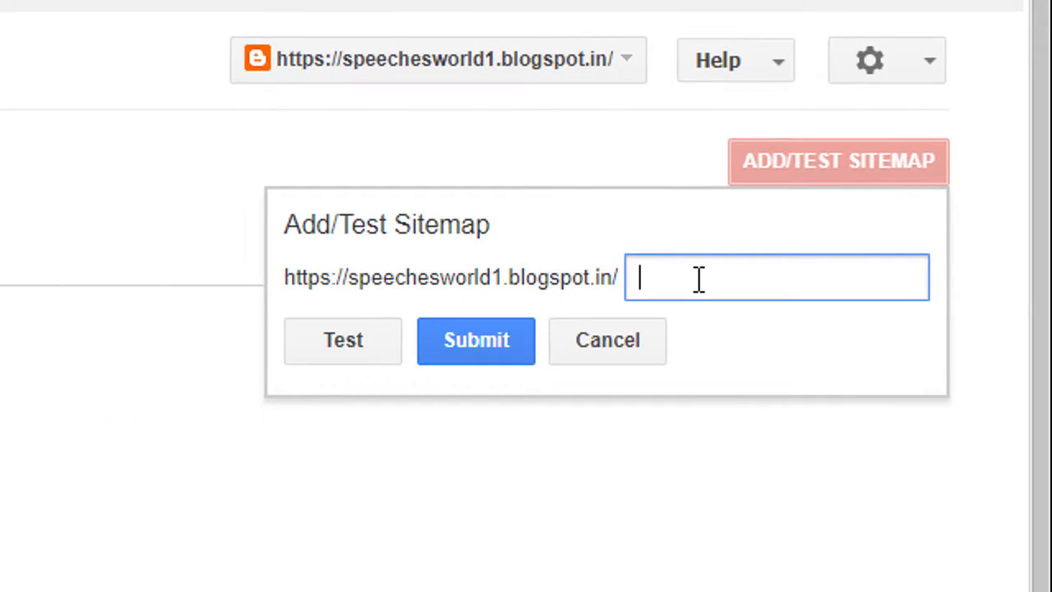
{"action": "key", "text": "ctrl+v"}
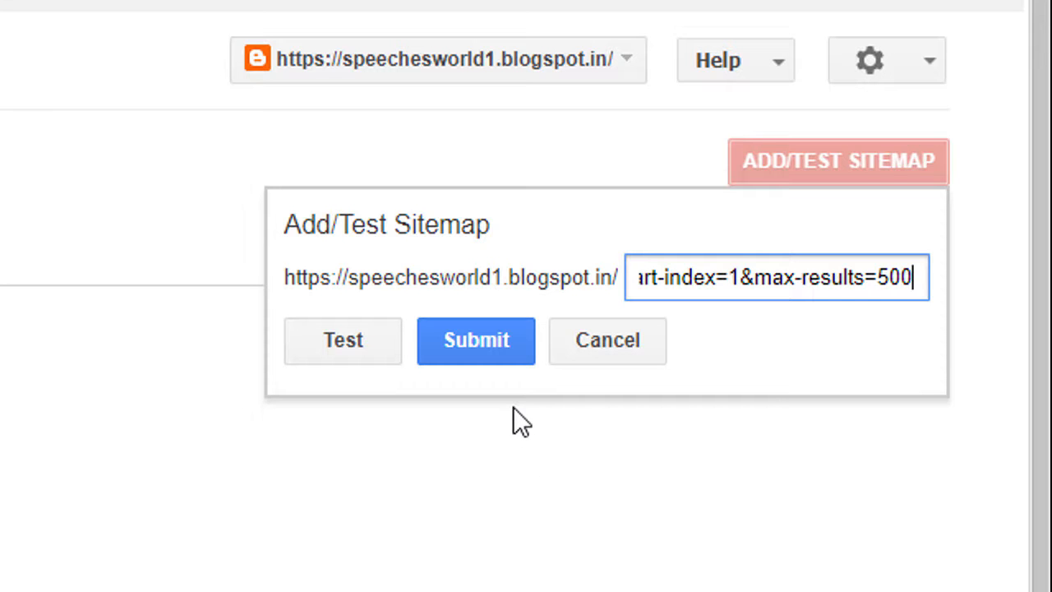
{"action": "left_click", "coordinate": [493, 357]}
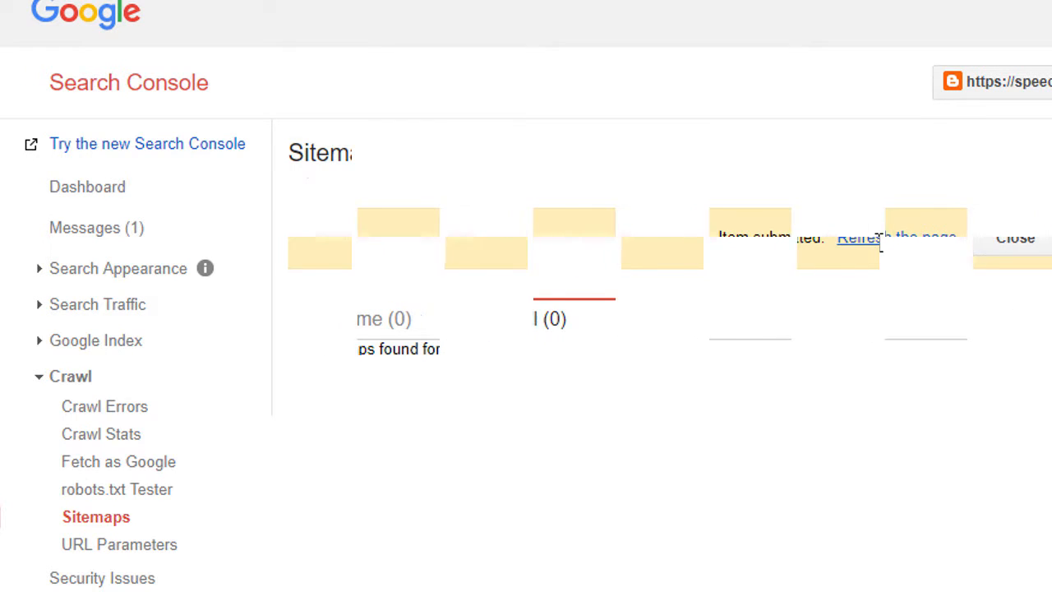
{"action": "left_click", "coordinate": [859, 238]}
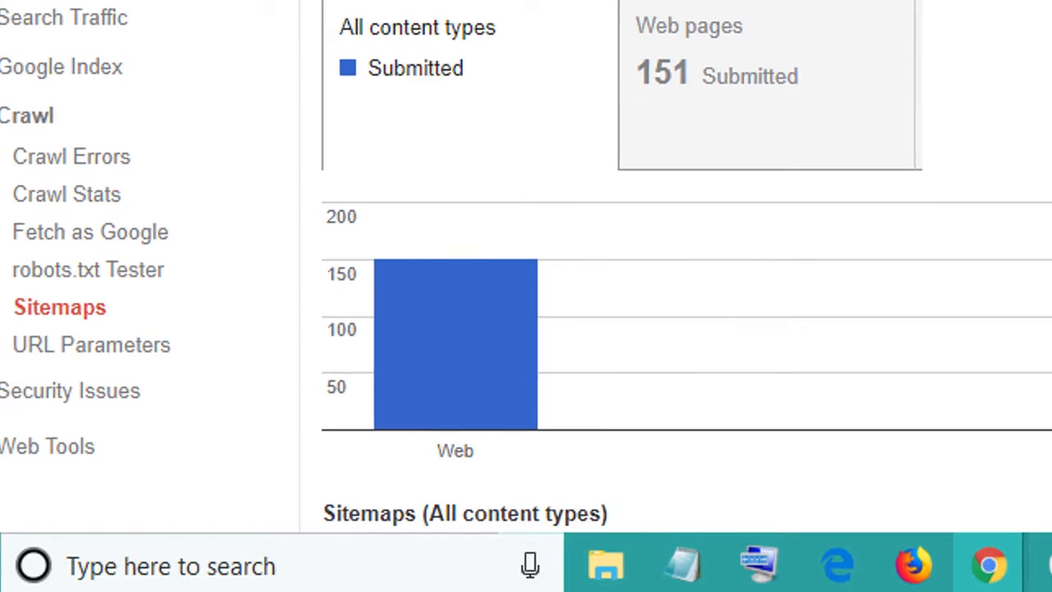
{"action": "scroll", "coordinate": [915, 405], "scroll_direction": "down", "scroll_amount": 2}
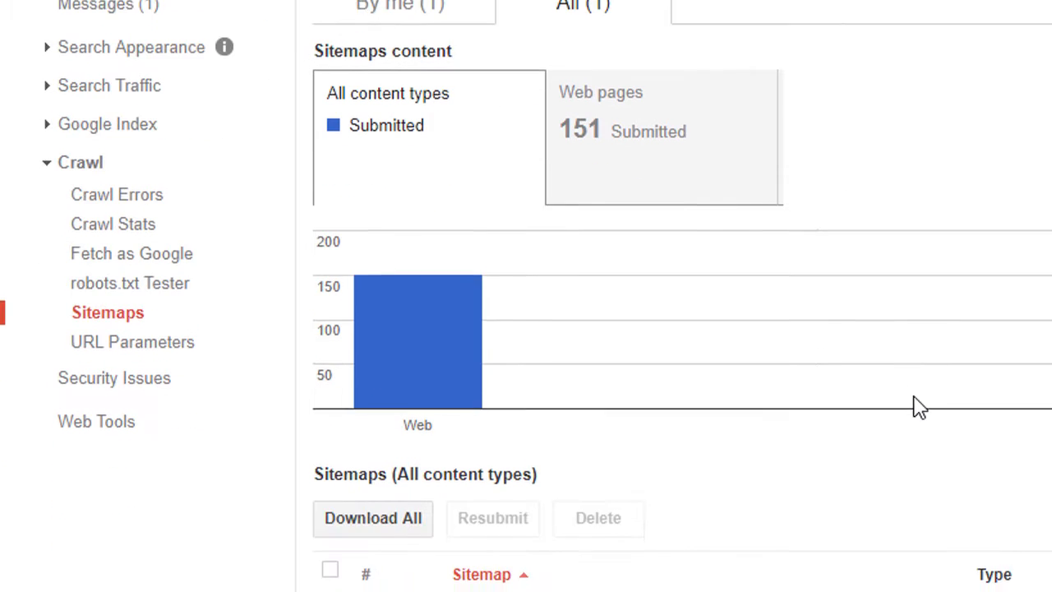